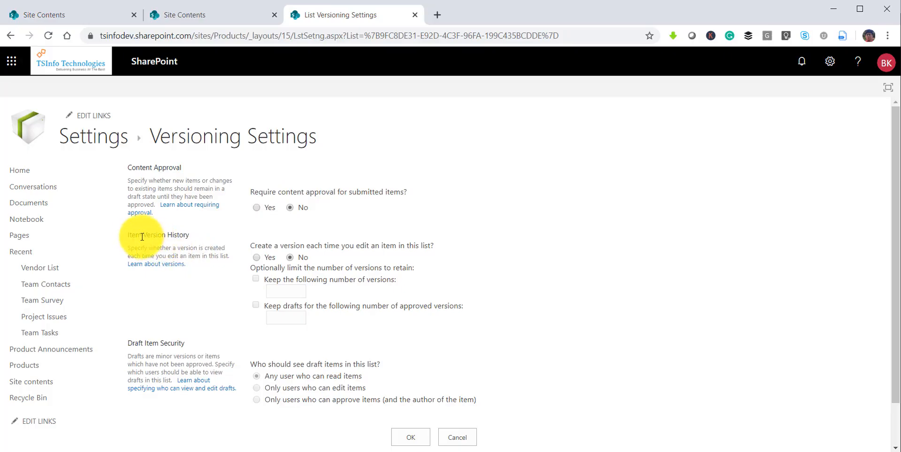
Set Item Version History to Yes, keeping a maximum of 10 versions.
drag(128, 235, 201, 235)
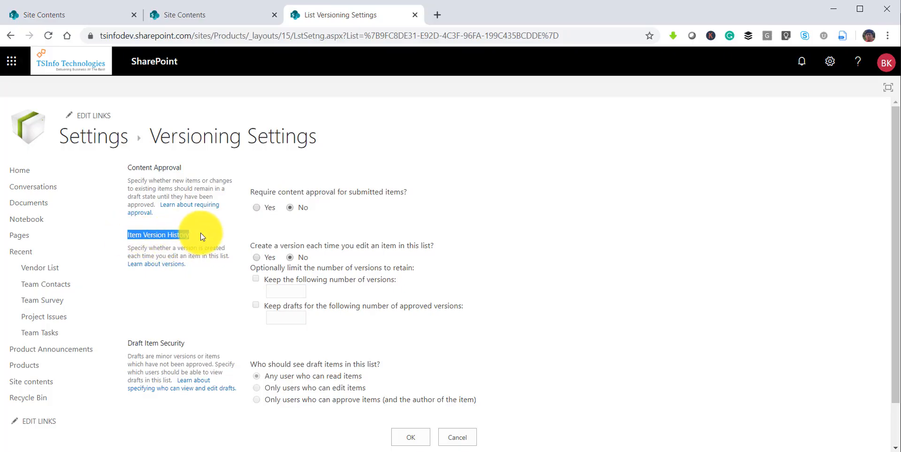
click(257, 258)
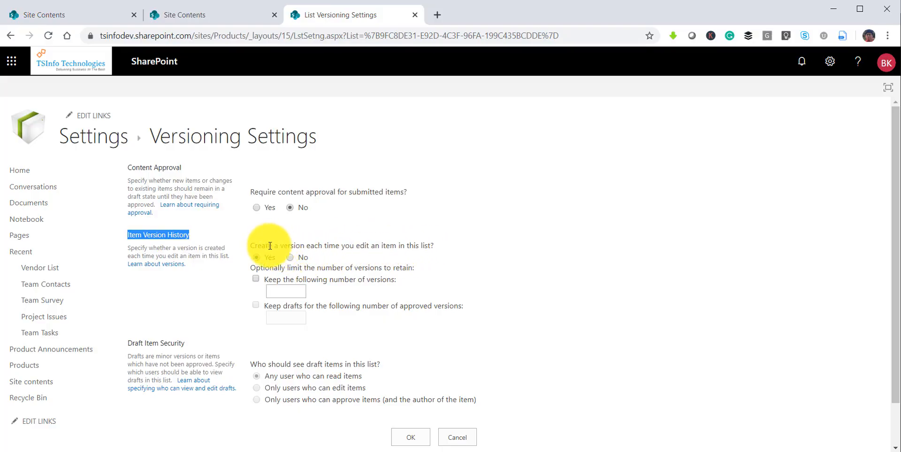
drag(281, 246, 420, 248)
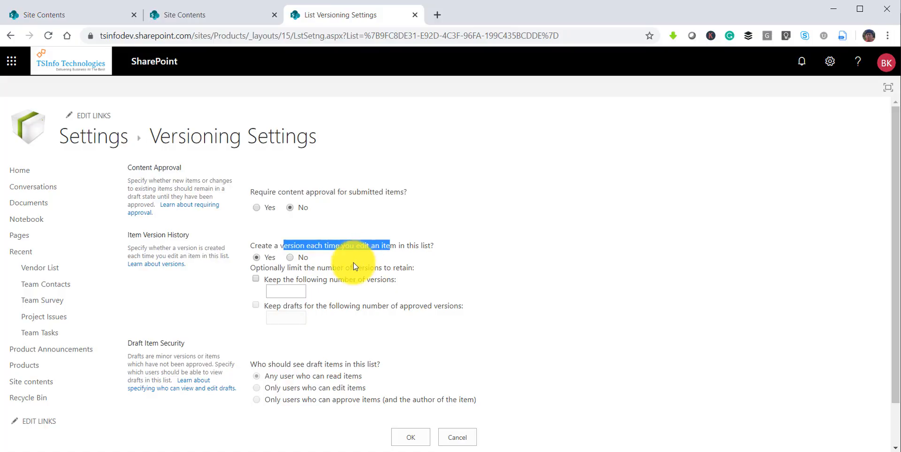
click(257, 279)
click(292, 291)
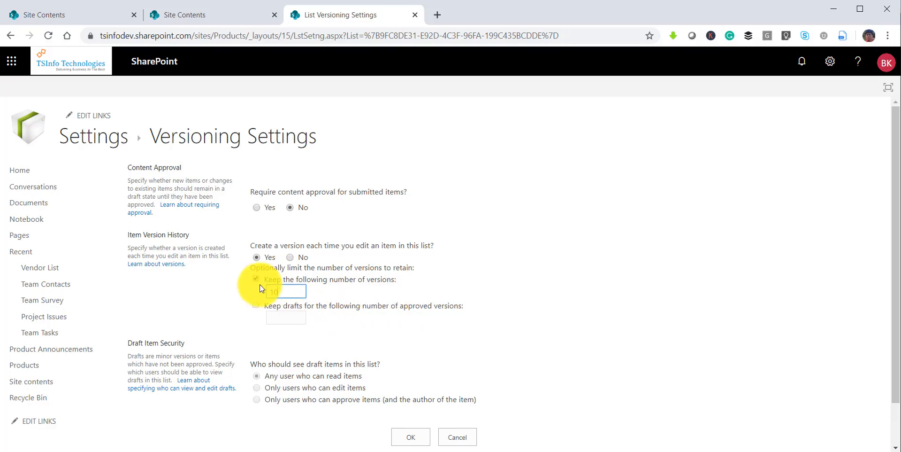
click(293, 287)
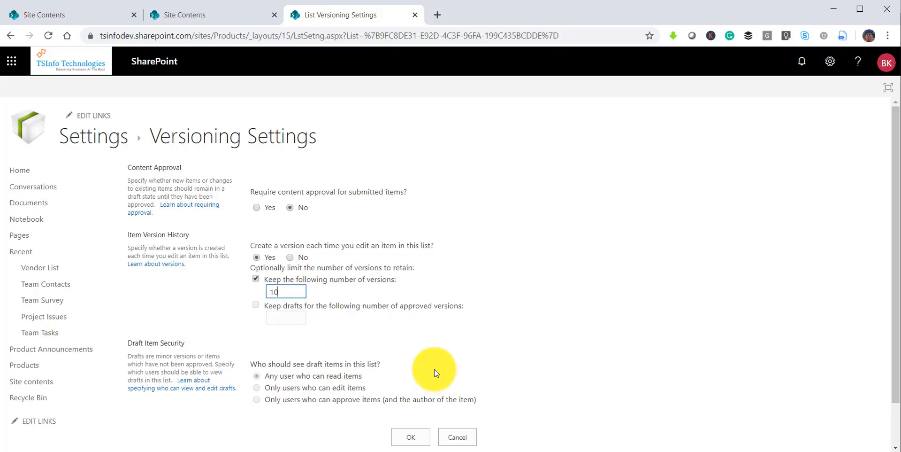
Save the versioning settings and start a new item in the Products list.
click(419, 433)
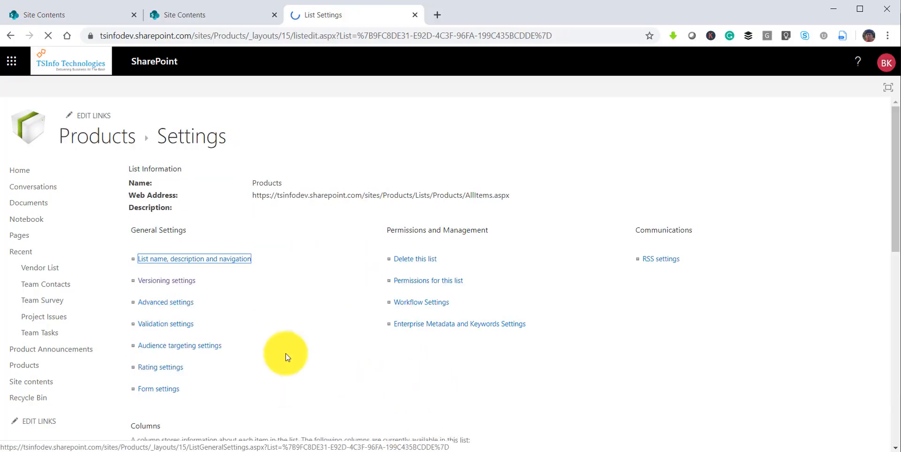
click(111, 144)
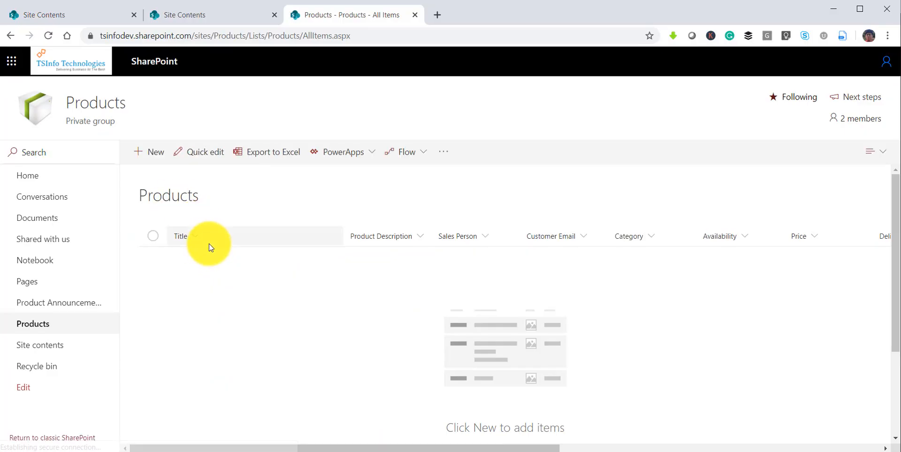
click(166, 159)
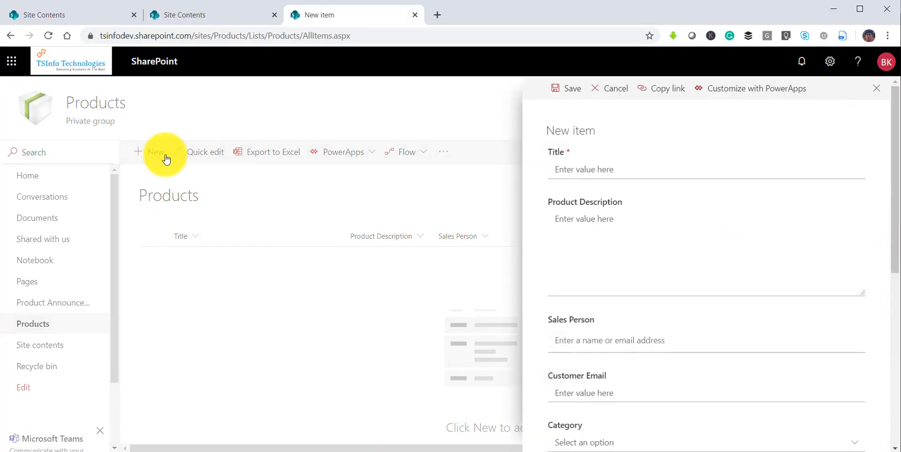
Enter the title Laptop, pick the sales person, and fill in the customer's e-mail.
click(568, 167)
text(Laptop)
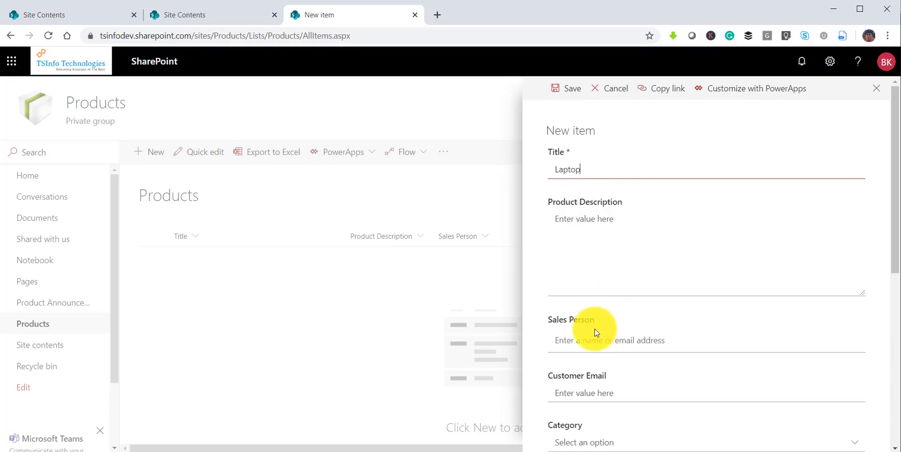
click(584, 339)
text(Bhawa)
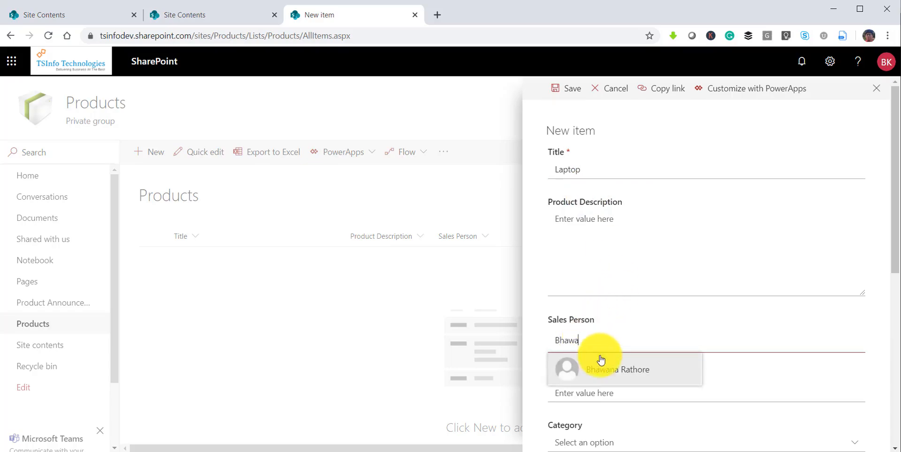
click(609, 363)
scroll(608, 361, down, 4)
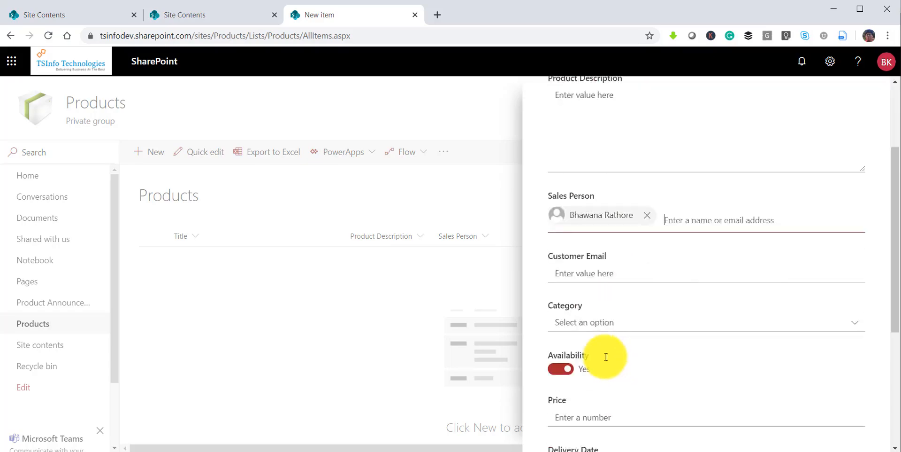
click(588, 224)
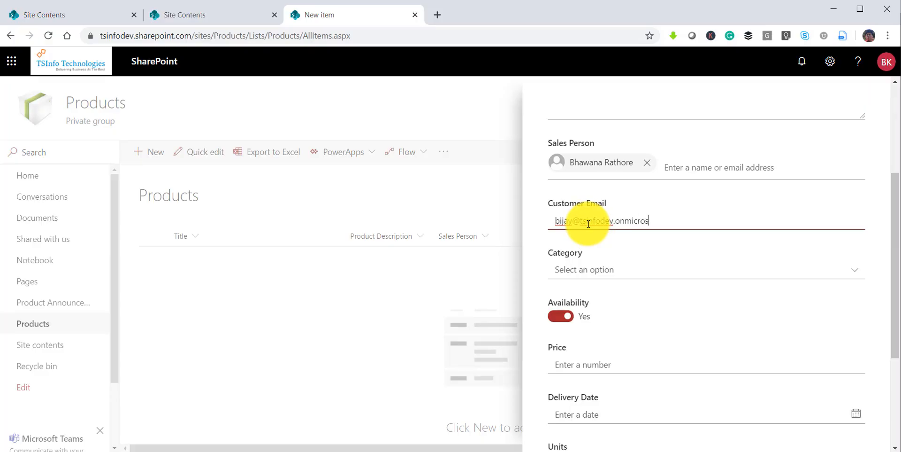
Set category Hardware, price 234, 5 units and vendor Microsoft, then save the item.
click(640, 272)
click(600, 310)
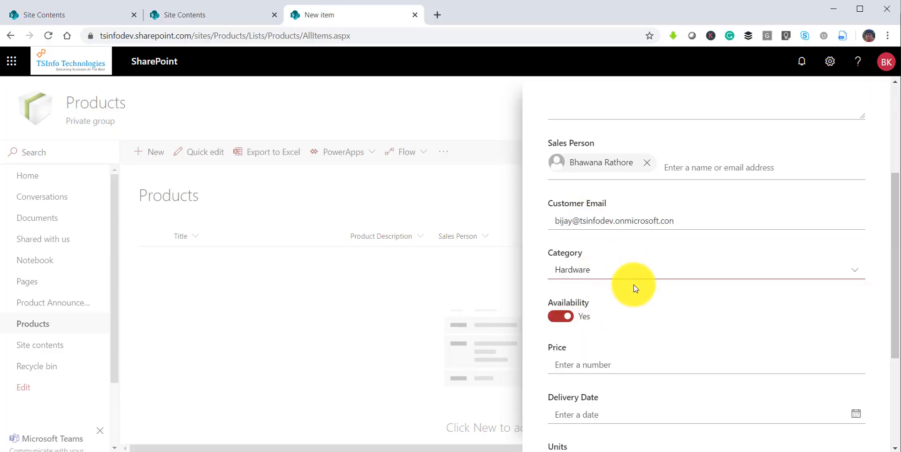
scroll(644, 322, down, 4)
click(578, 191)
text(2)
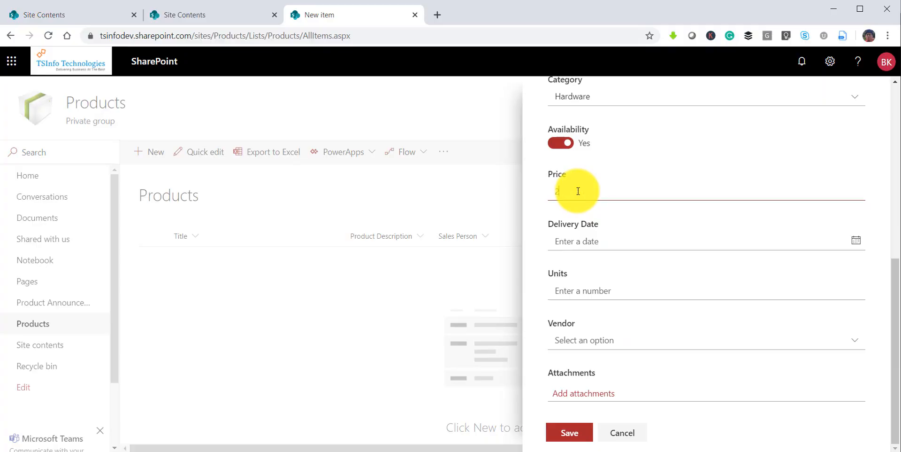
text(34)
click(577, 240)
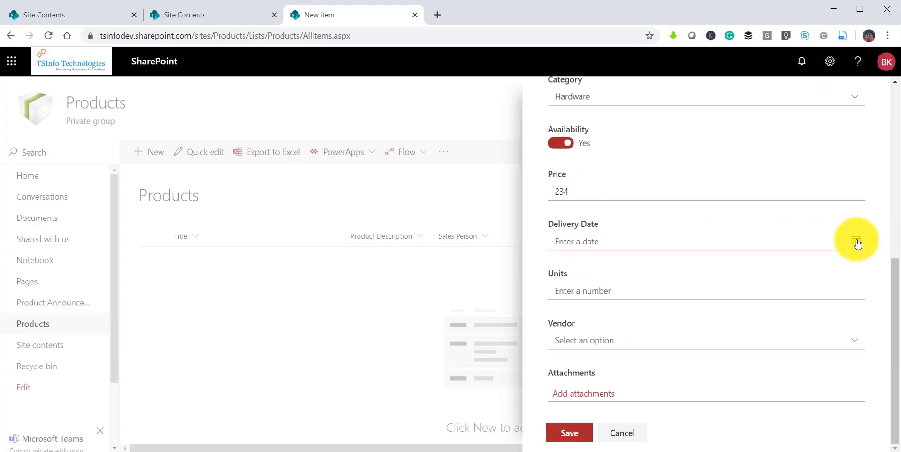
click(567, 290)
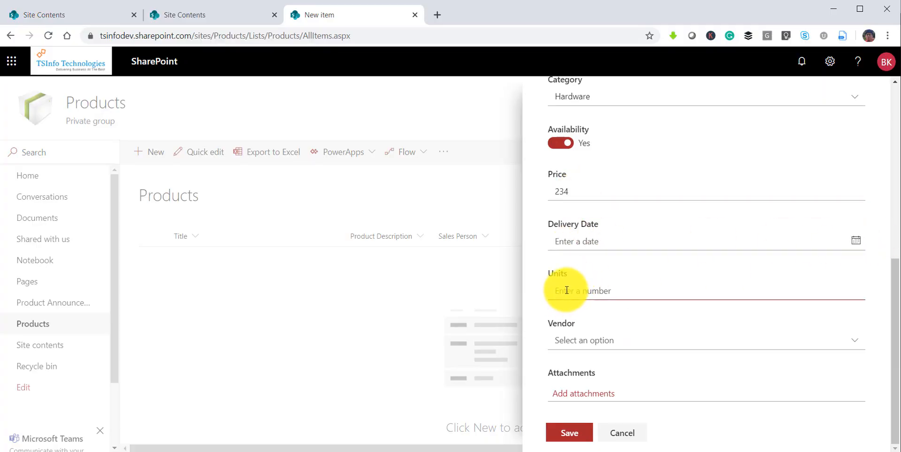
text(5)
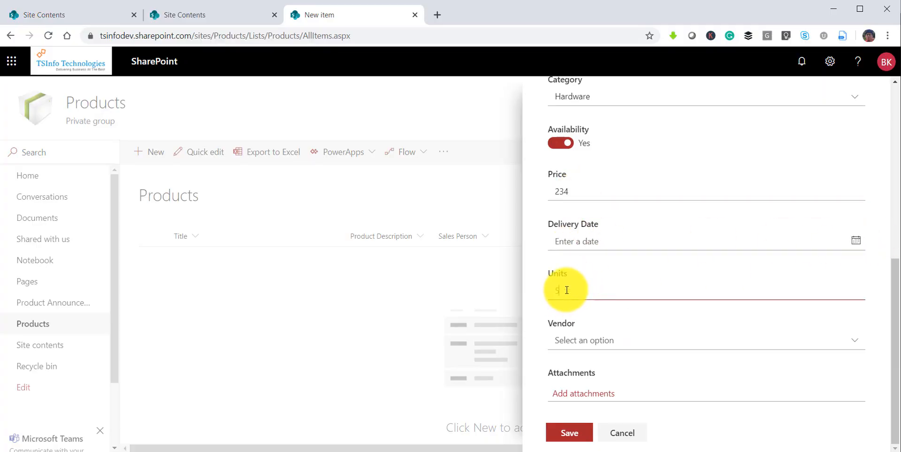
click(605, 344)
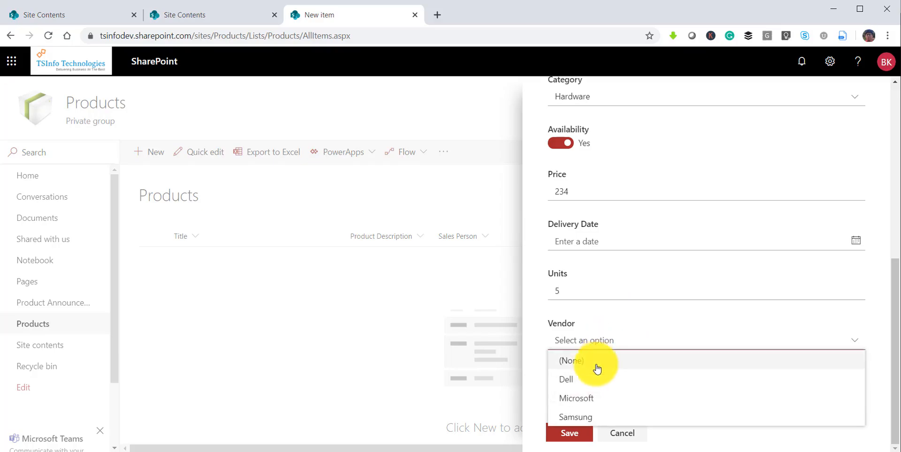
click(590, 399)
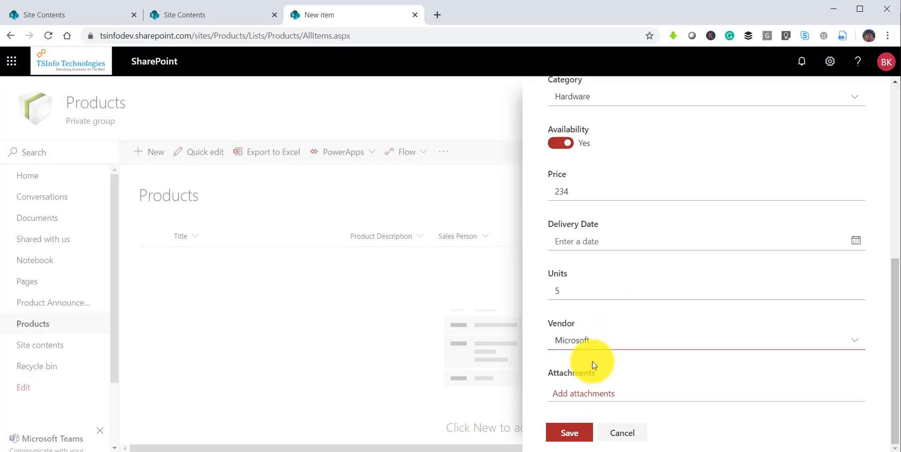
click(569, 432)
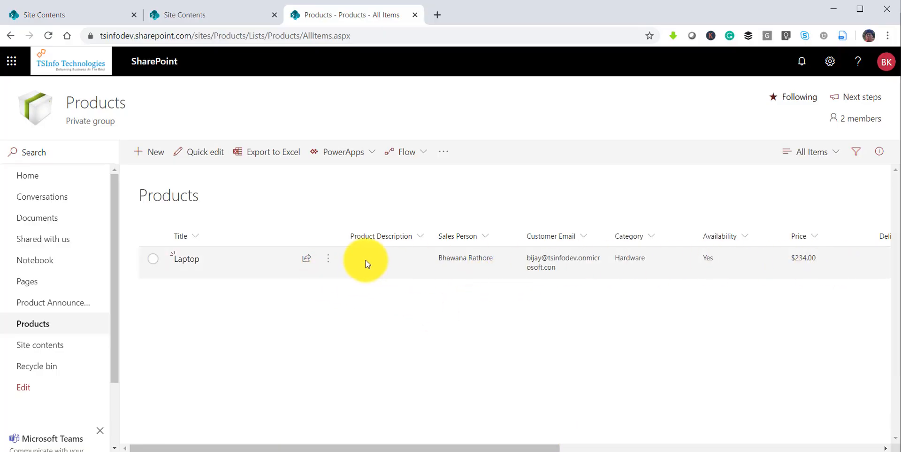
drag(522, 447, 368, 431)
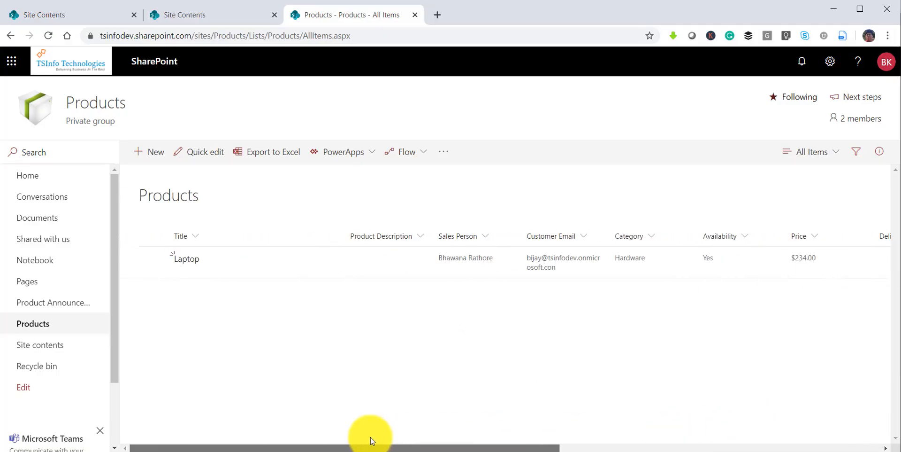
click(150, 259)
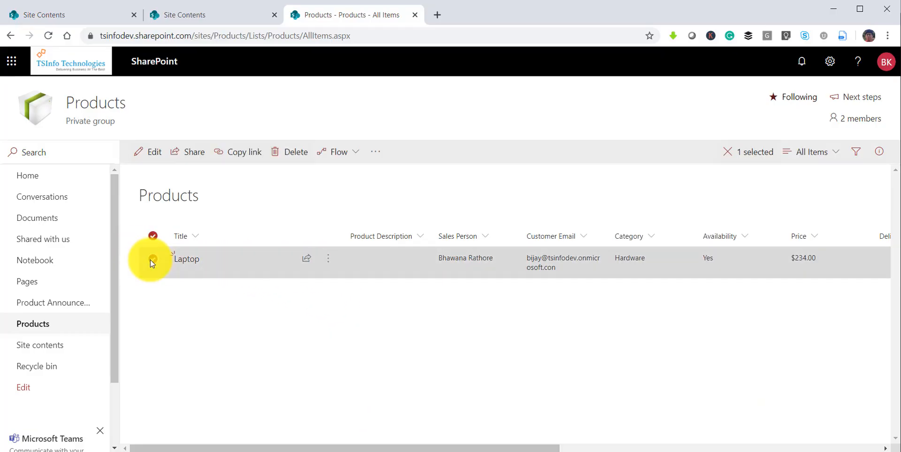
click(379, 159)
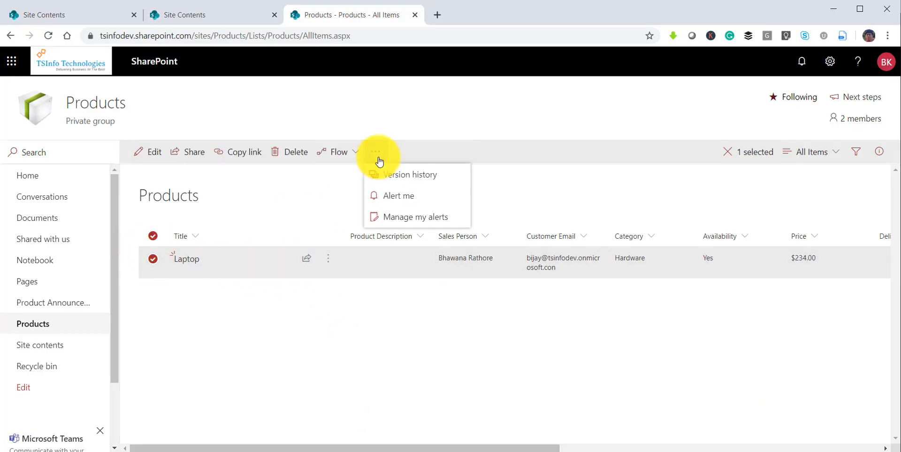
click(428, 181)
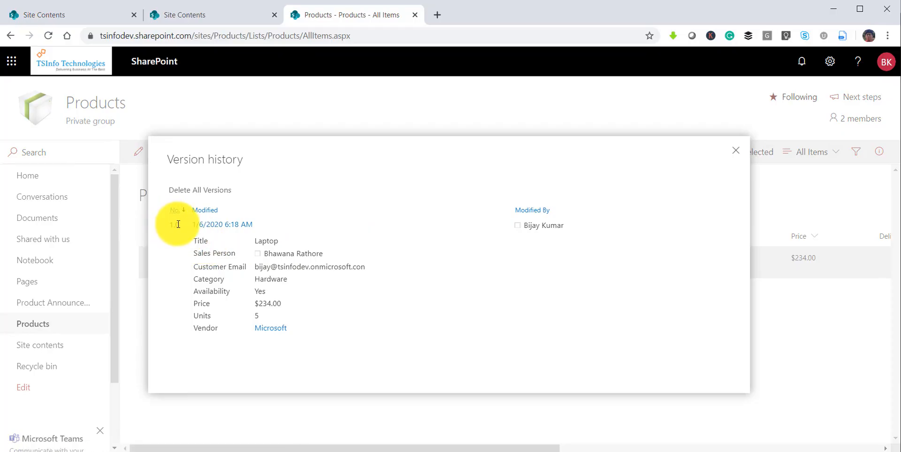
click(731, 152)
click(256, 287)
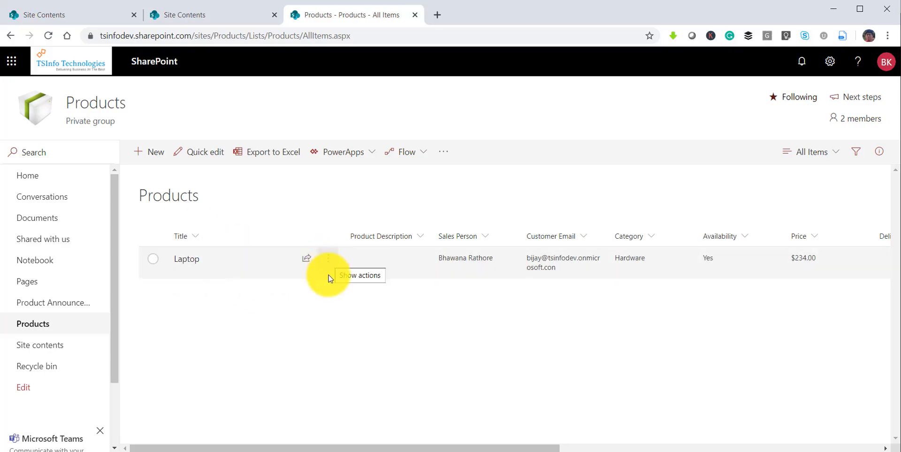
click(328, 259)
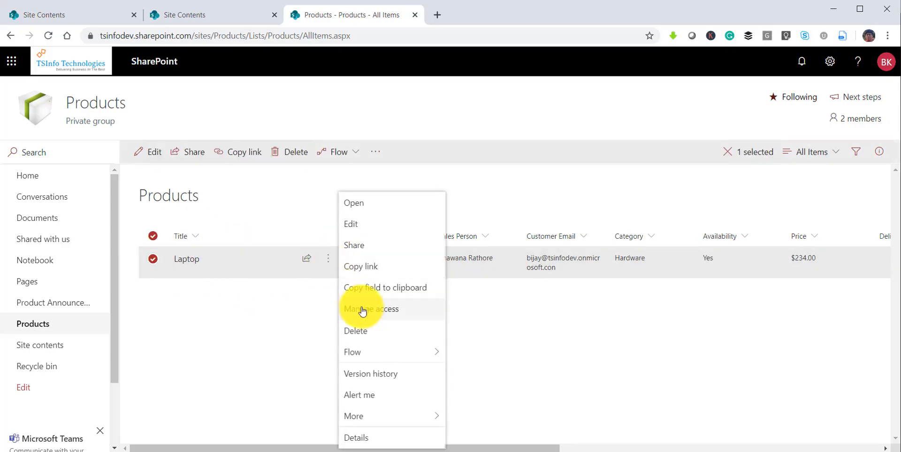
click(374, 377)
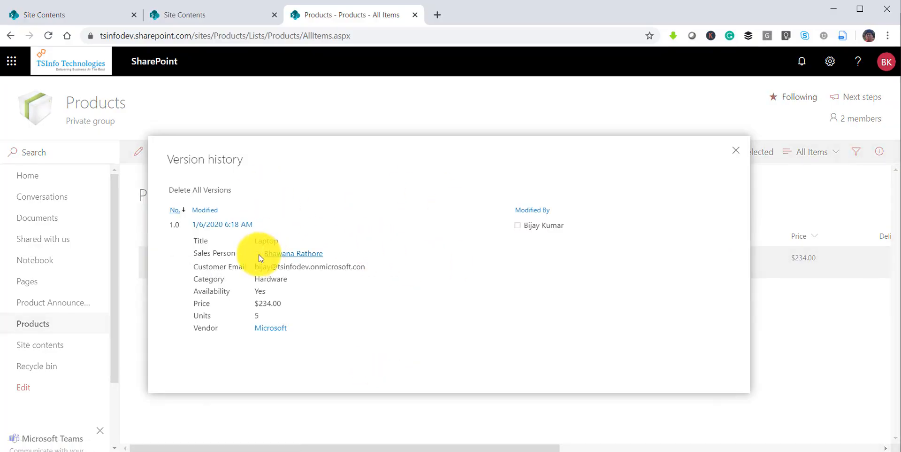
click(736, 151)
click(349, 312)
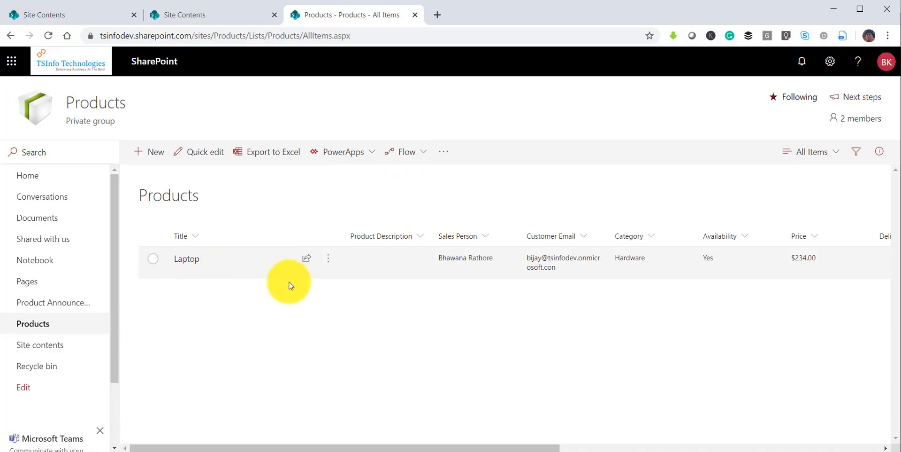
Open the Laptop item for editing and change its price to 250.
click(328, 262)
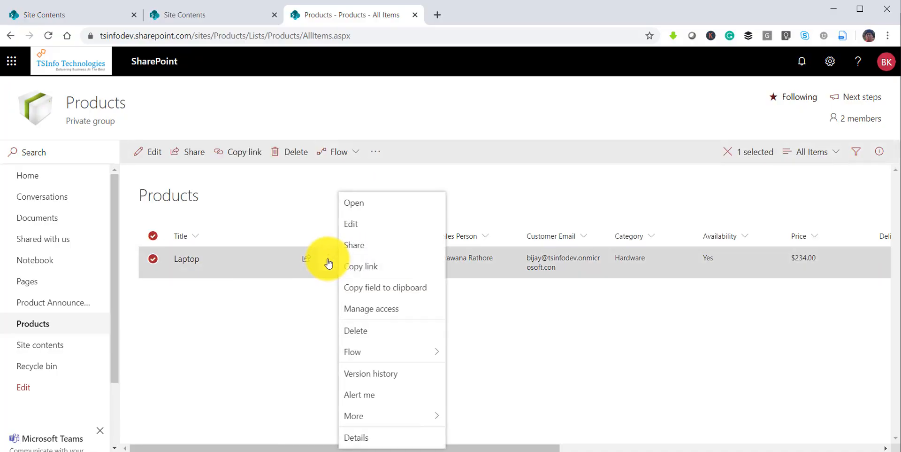
click(359, 229)
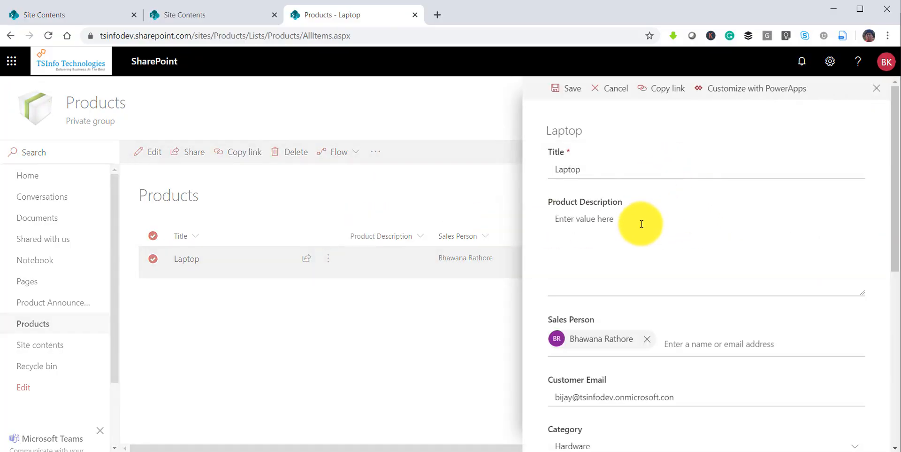
scroll(620, 265, down, 3)
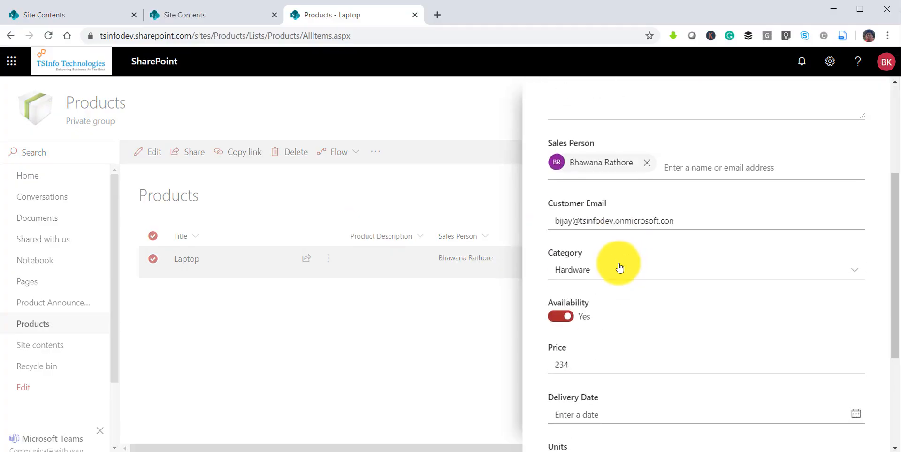
scroll(620, 267, down, 2)
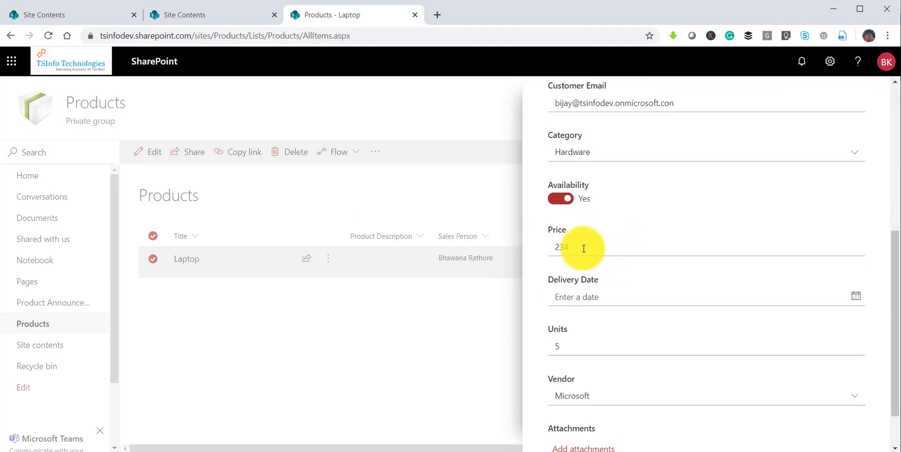
double_click(581, 248)
text(25)
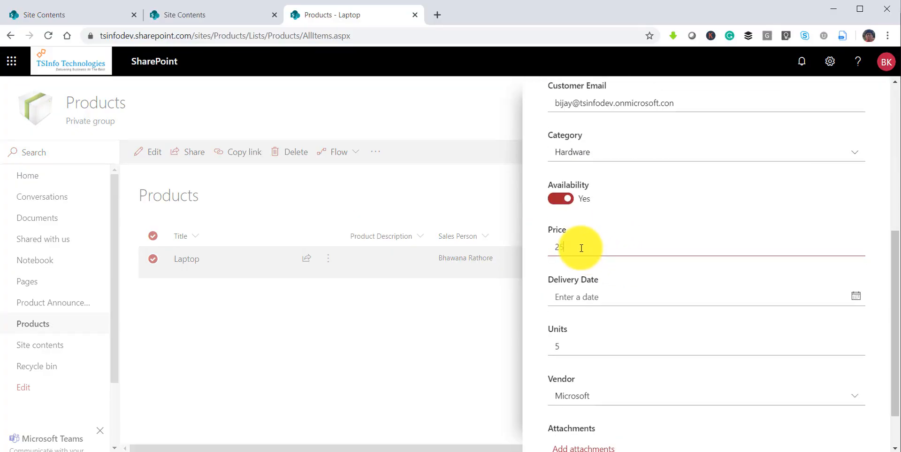
text(0)
Set units to 3 and the delivery date to 1/8/2020, then save.
scroll(594, 282, down, 1)
double_click(557, 291)
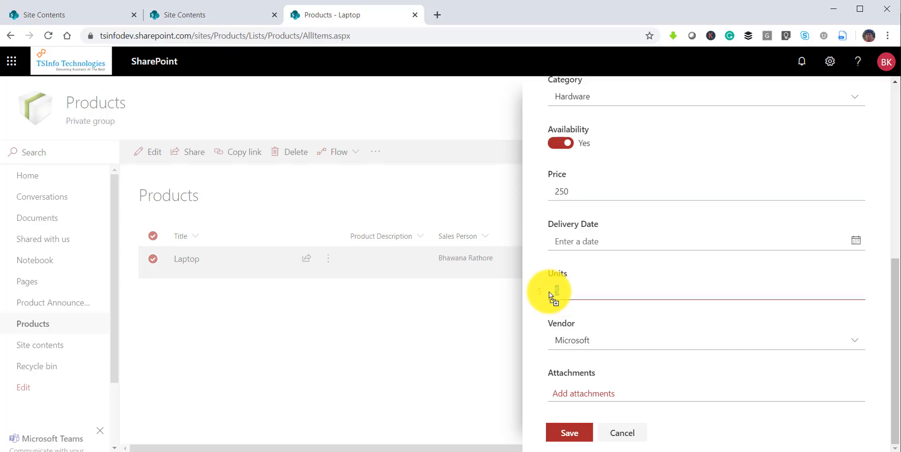
text(3)
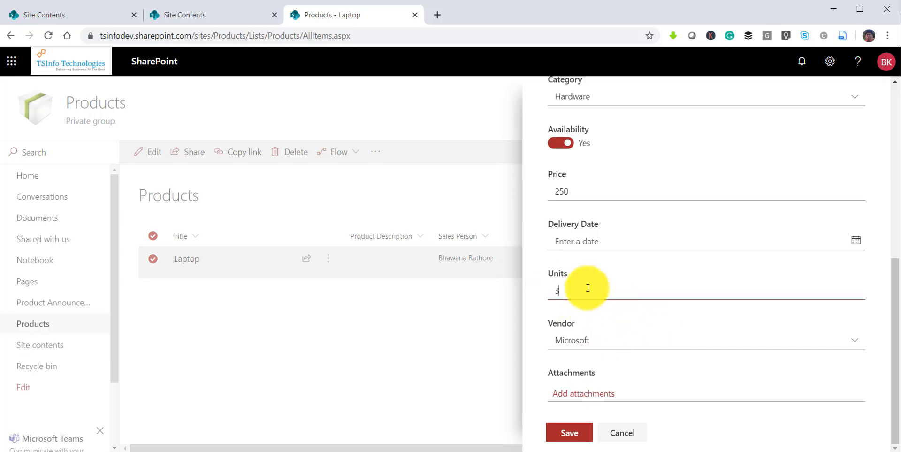
click(856, 239)
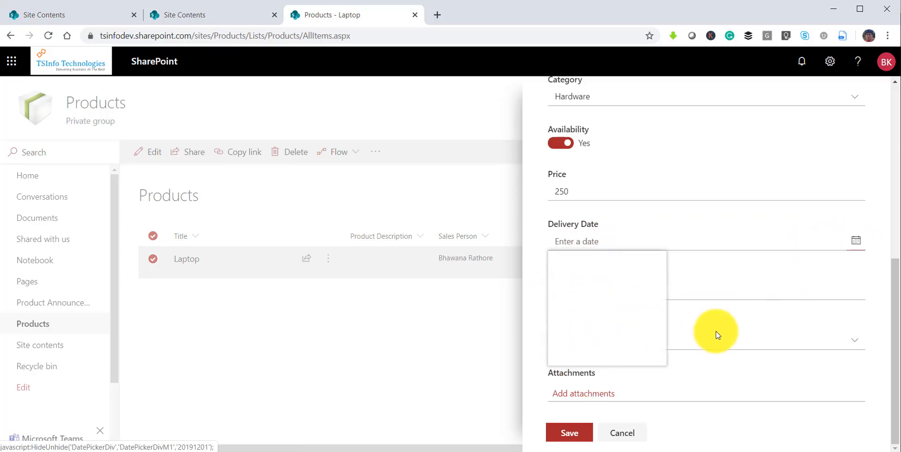
click(608, 300)
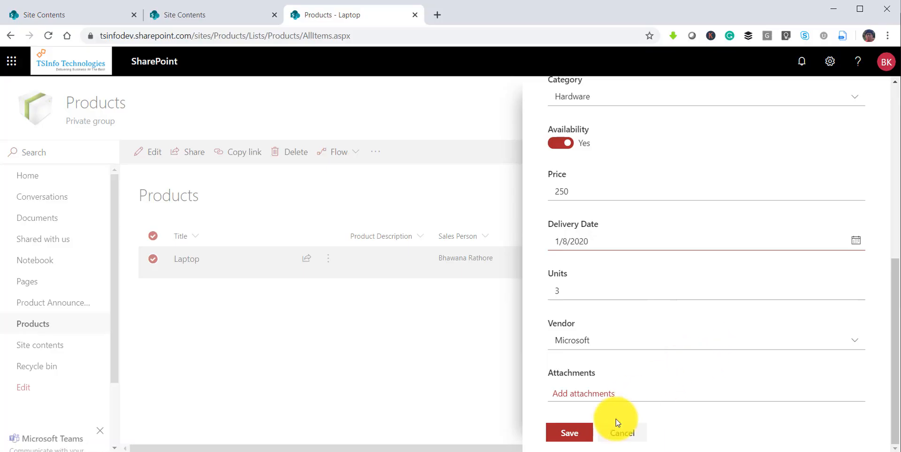
click(578, 432)
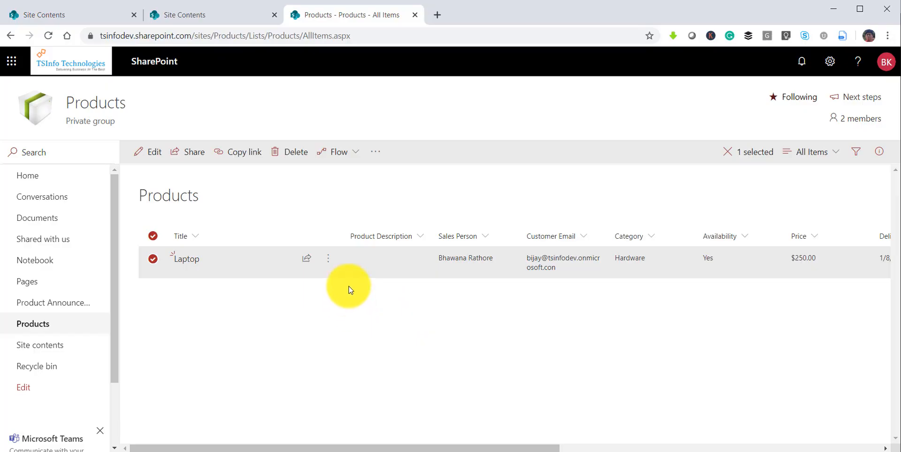
Open the Laptop item's version history and highlight the version 1.0 values.
click(328, 259)
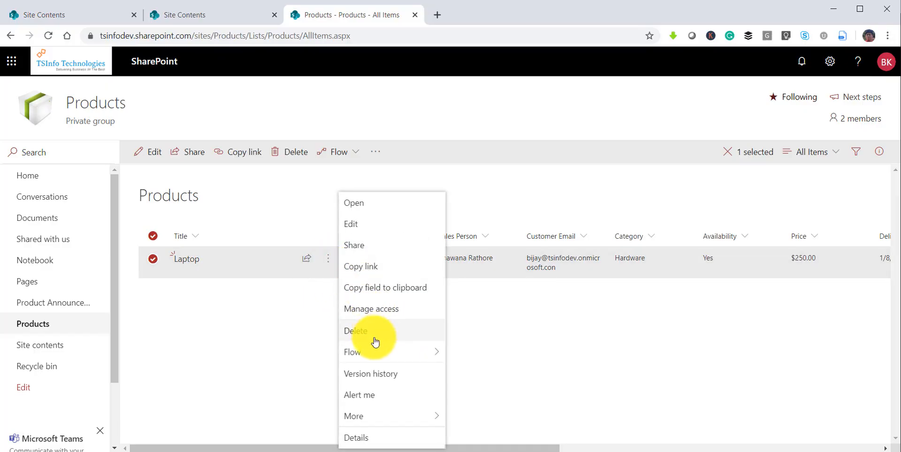
click(372, 373)
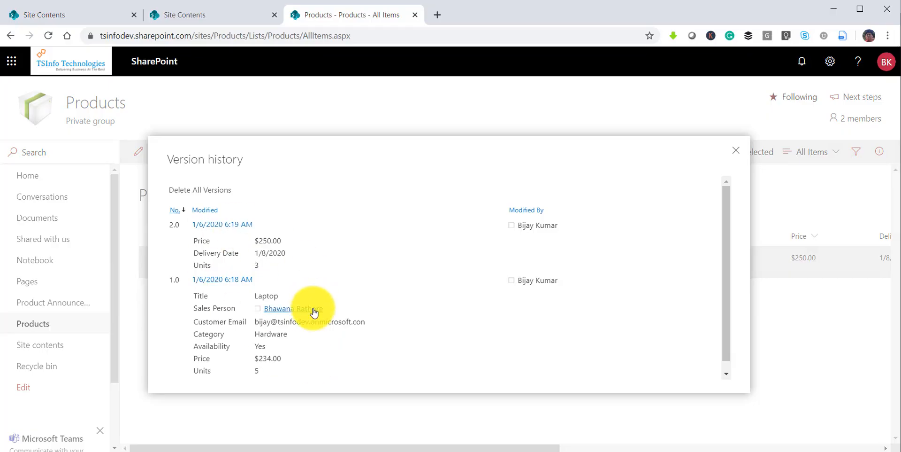
drag(197, 295, 336, 365)
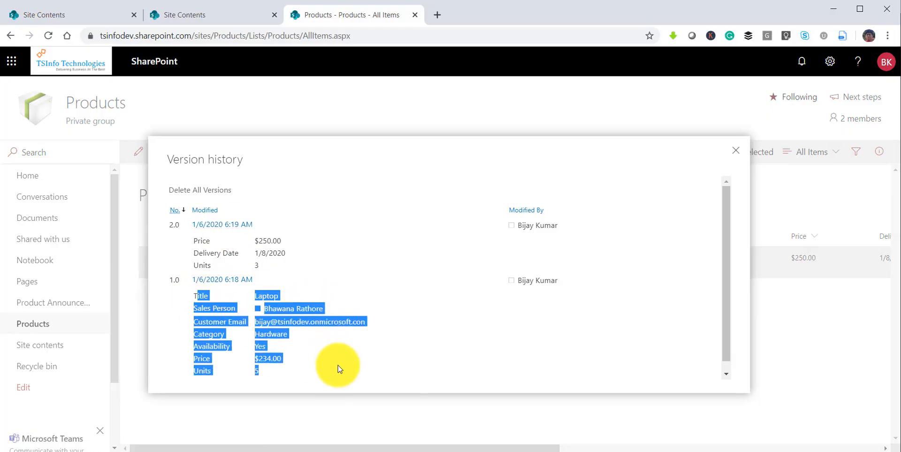
click(413, 370)
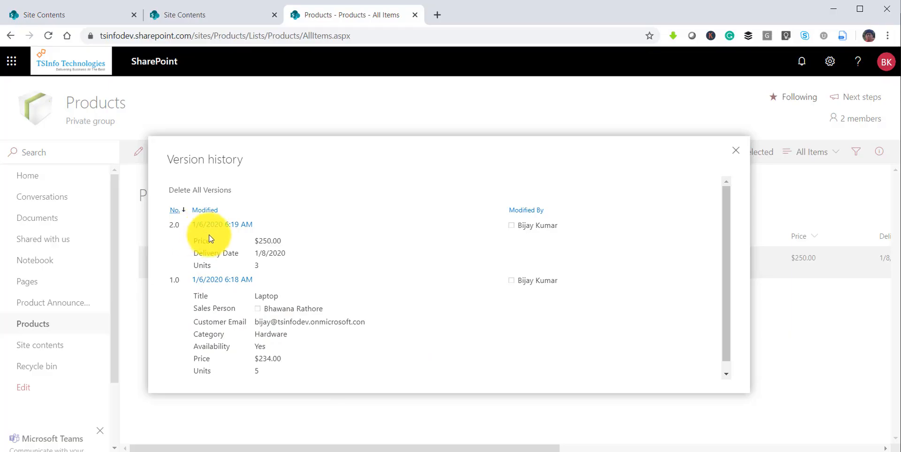
Highlight version 2.0's price and delivery-date changes and check the previous Units value.
drag(194, 241, 282, 244)
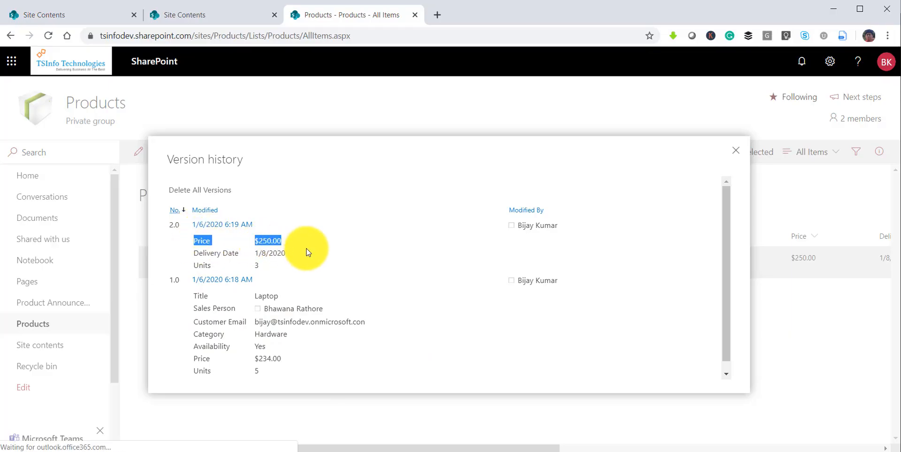
click(307, 250)
drag(206, 251, 249, 265)
click(266, 252)
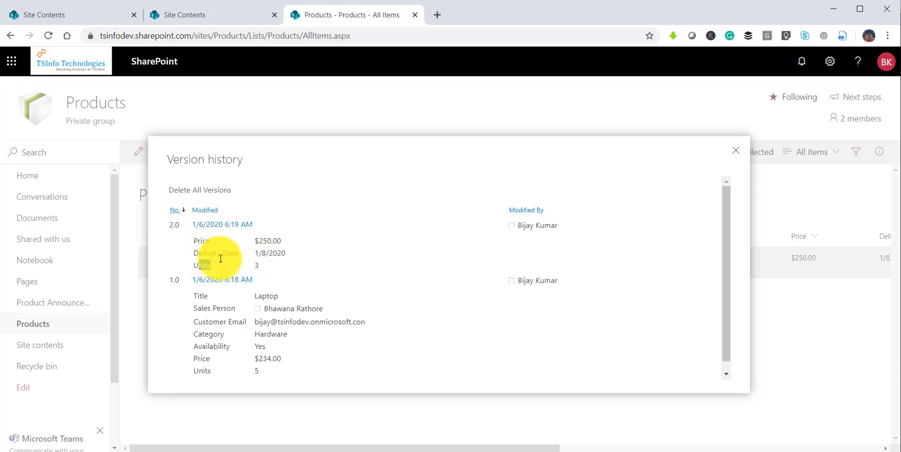
mouse_move(252, 268)
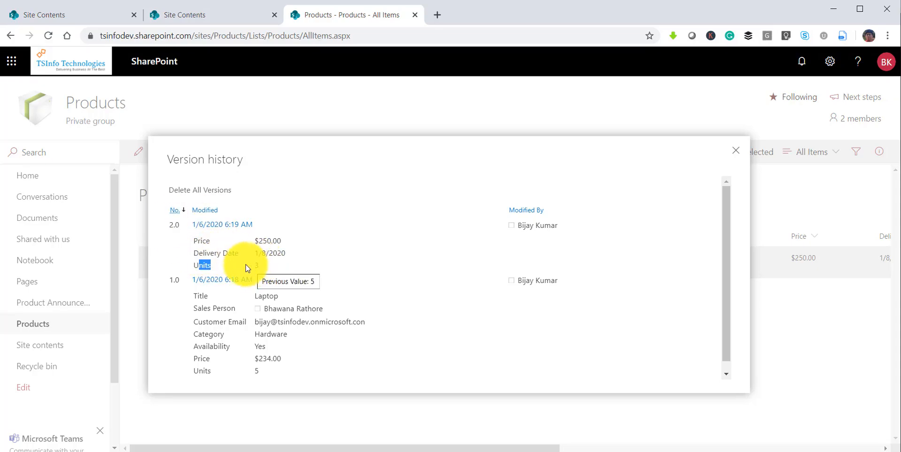
click(236, 241)
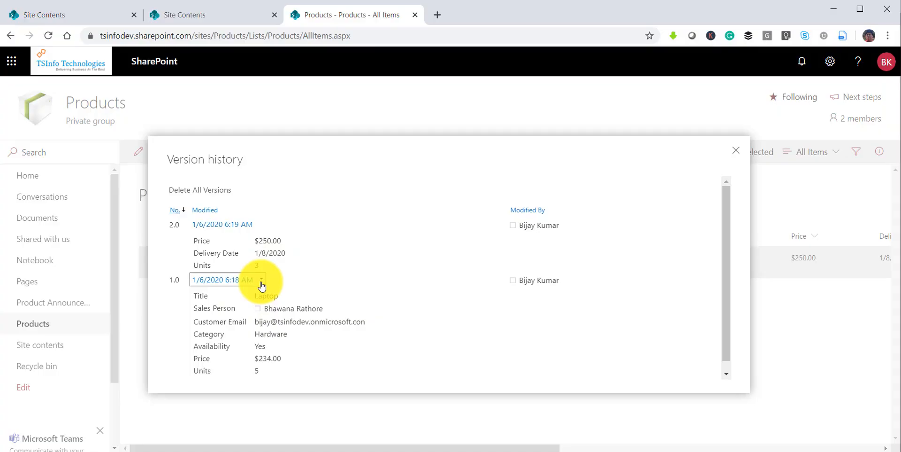
View version 1.0's properties ($234.00, 5 units), then close the version history.
click(262, 280)
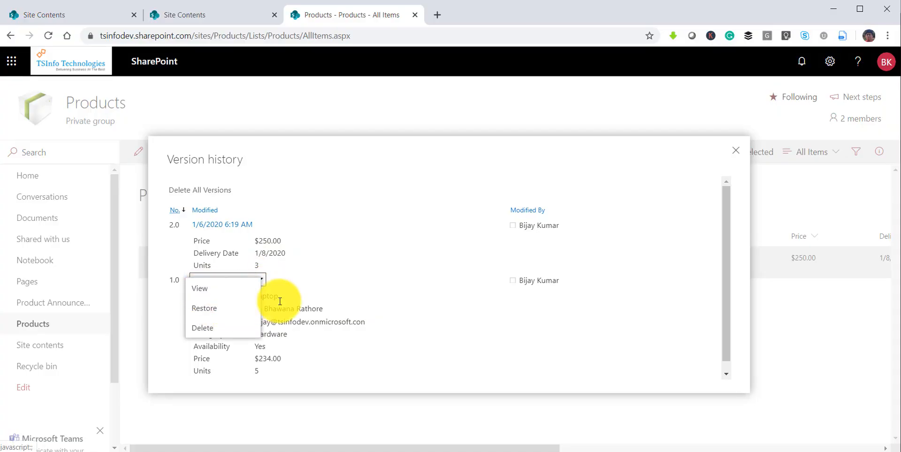
click(210, 289)
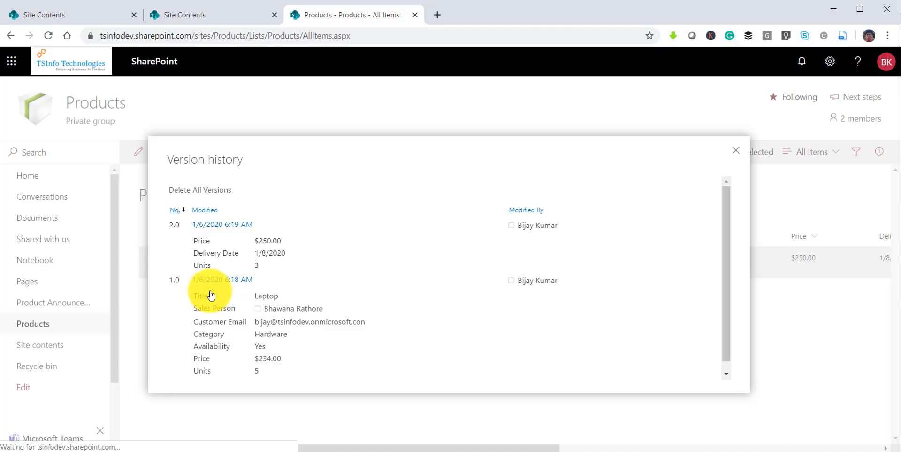
scroll(248, 261, down, 2)
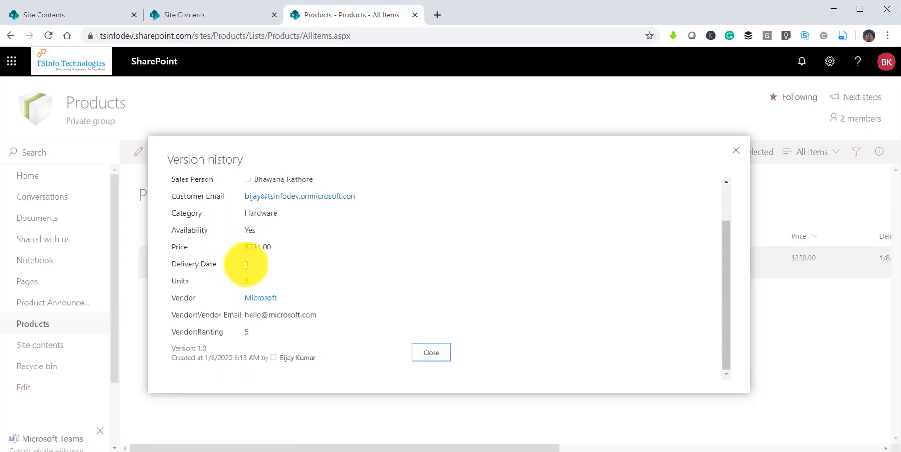
scroll(244, 247, up, 2)
scroll(249, 254, down, 3)
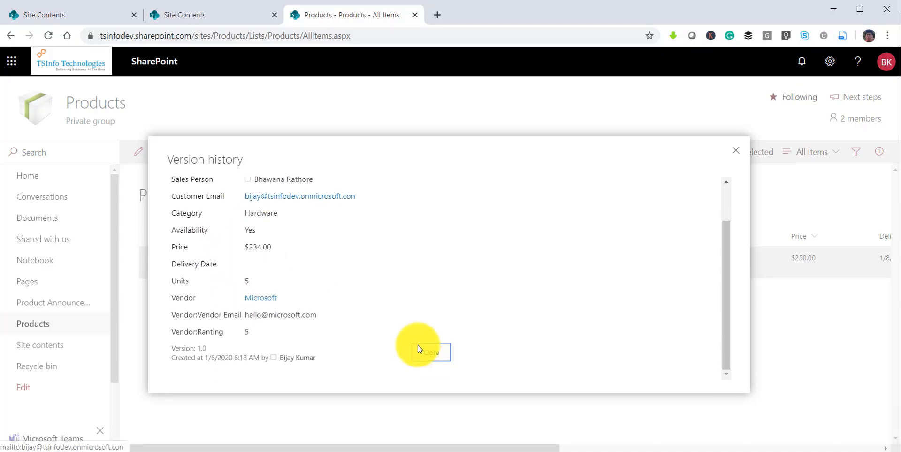
click(419, 350)
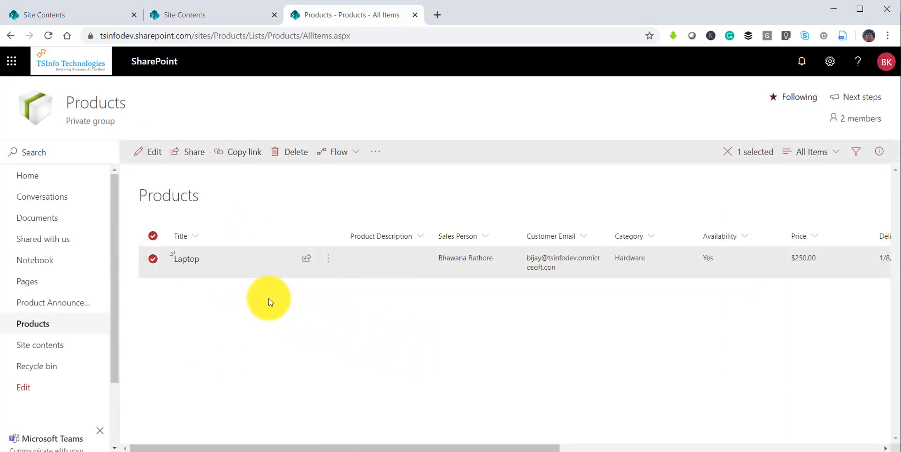
Reopen Laptop's version history and restore version 1.0, confirming the replacement.
click(329, 263)
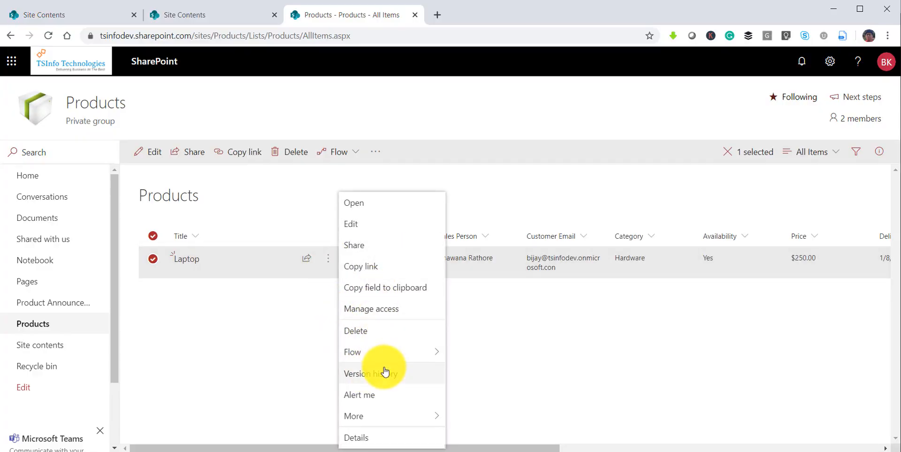
click(385, 372)
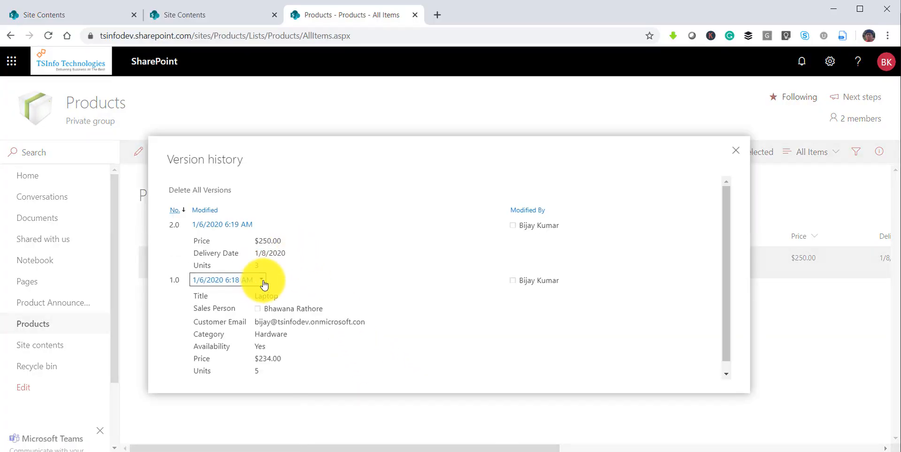
drag(256, 243, 283, 242)
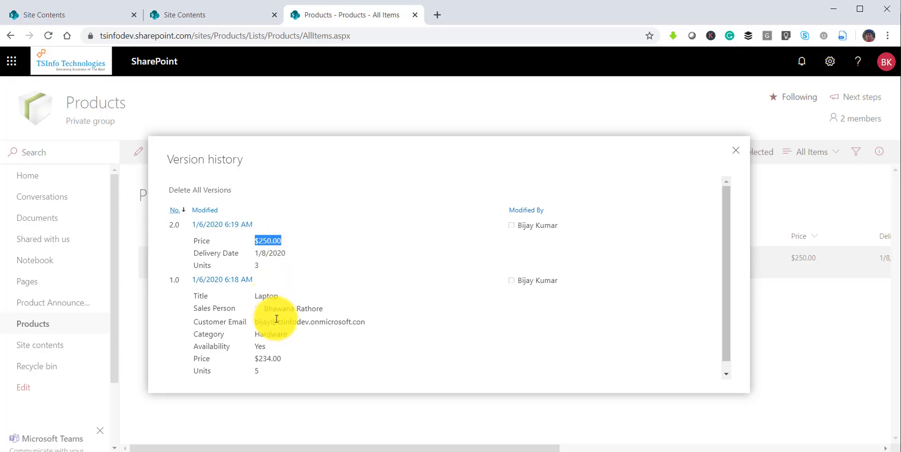
scroll(282, 359, down, 1)
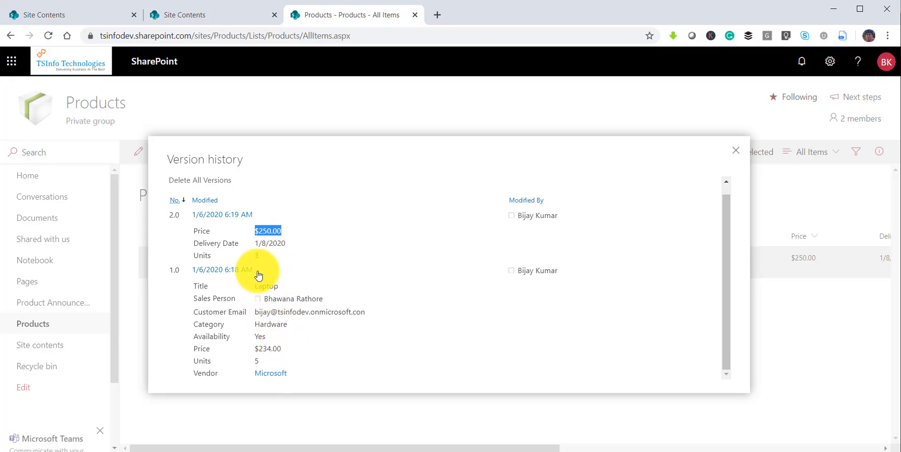
click(261, 272)
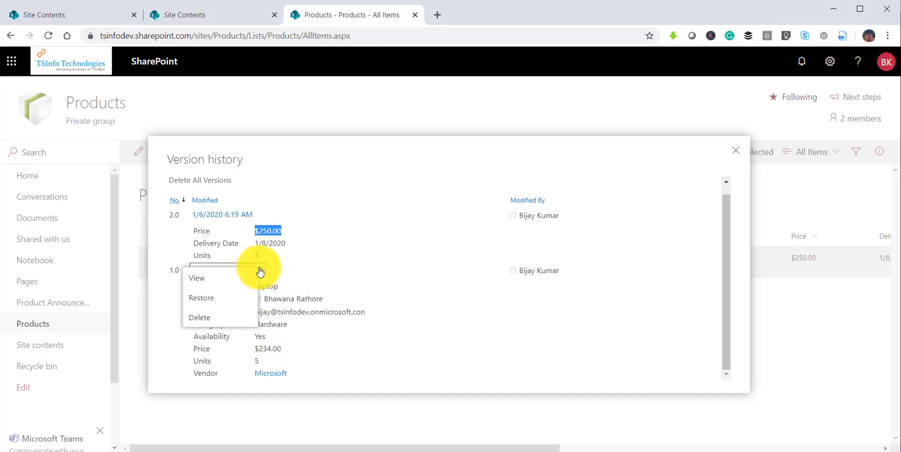
click(215, 301)
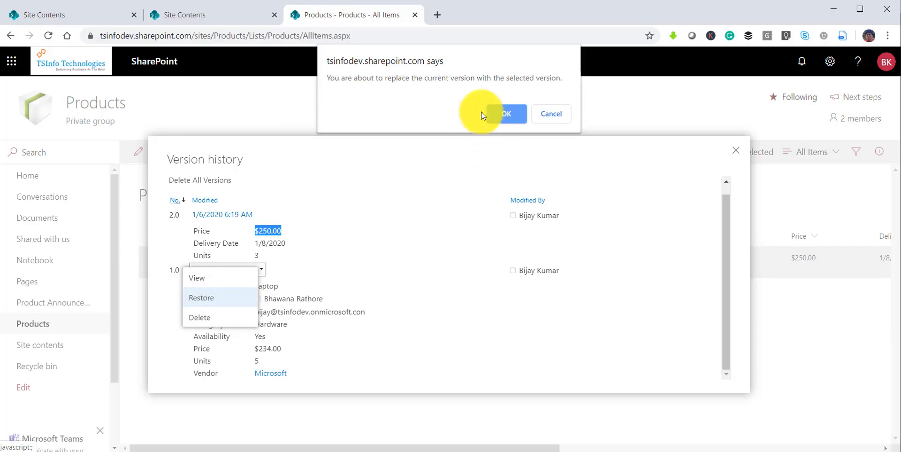
click(507, 114)
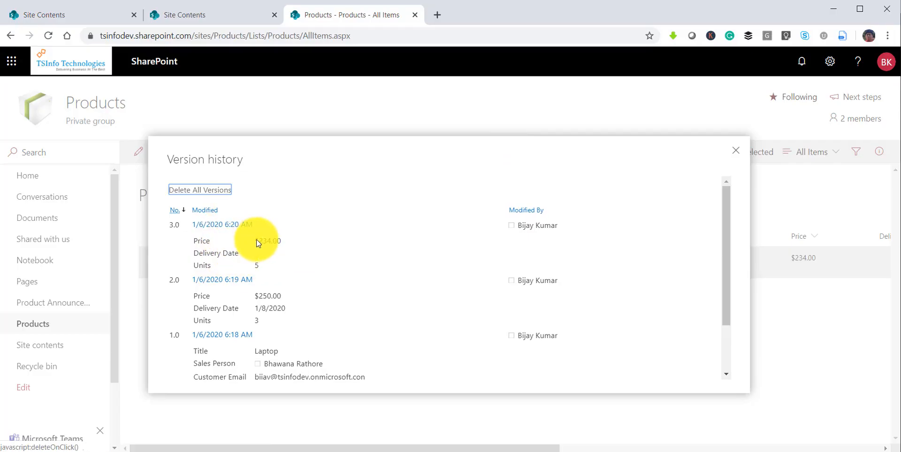
Close the version history, deselect Laptop, and scroll the list to verify $234.00 and 5 units.
drag(256, 240, 252, 262)
click(216, 253)
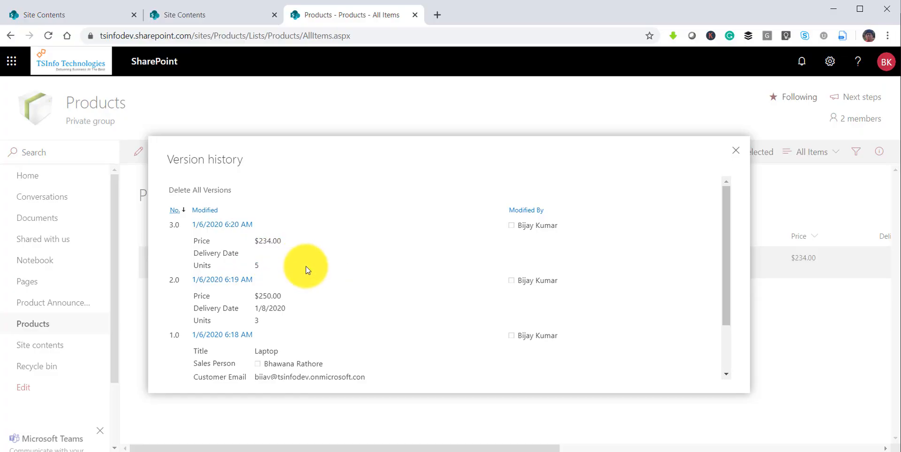
scroll(306, 295, down, 2)
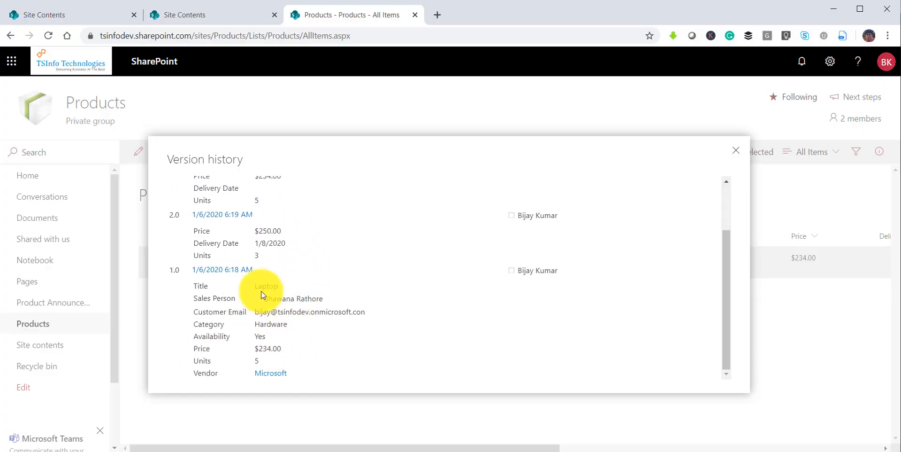
click(735, 151)
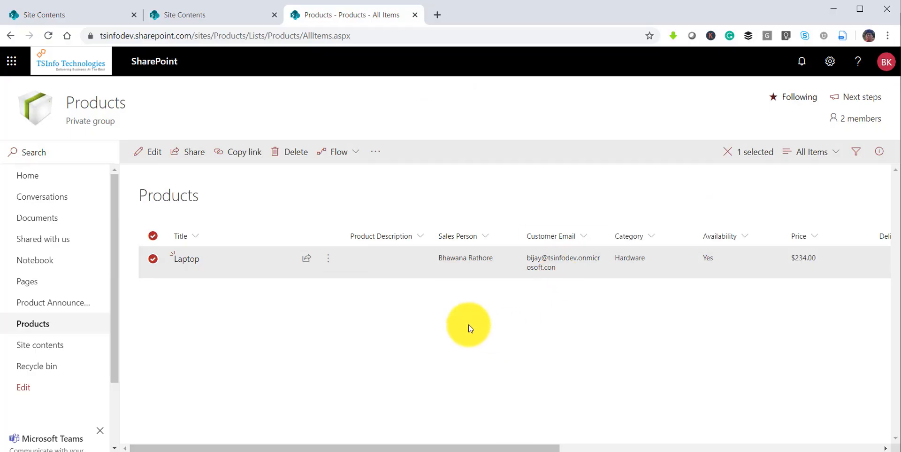
click(468, 324)
drag(478, 448, 668, 448)
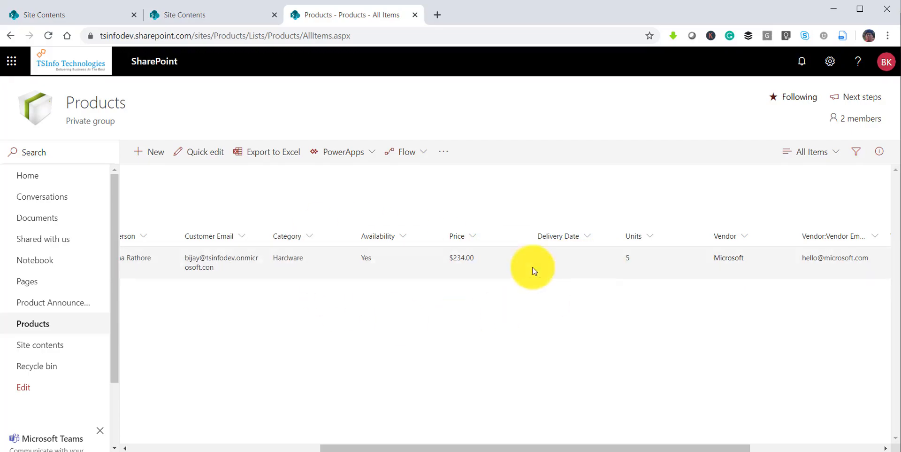
drag(545, 448, 357, 446)
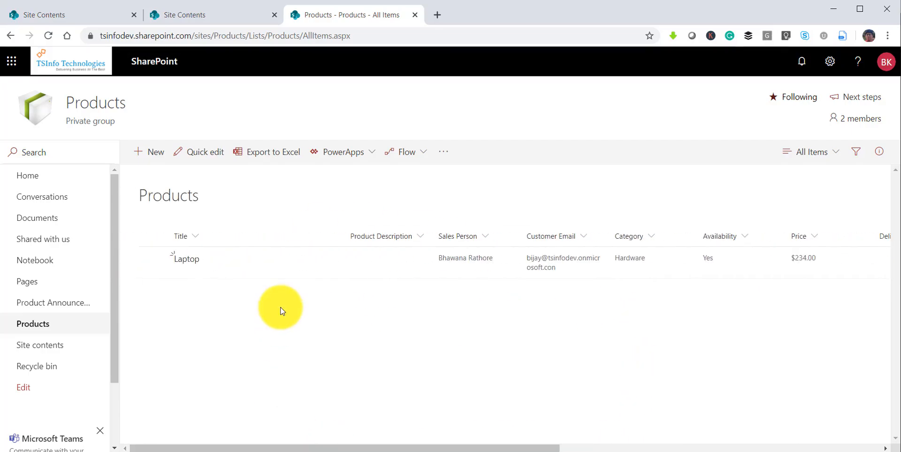